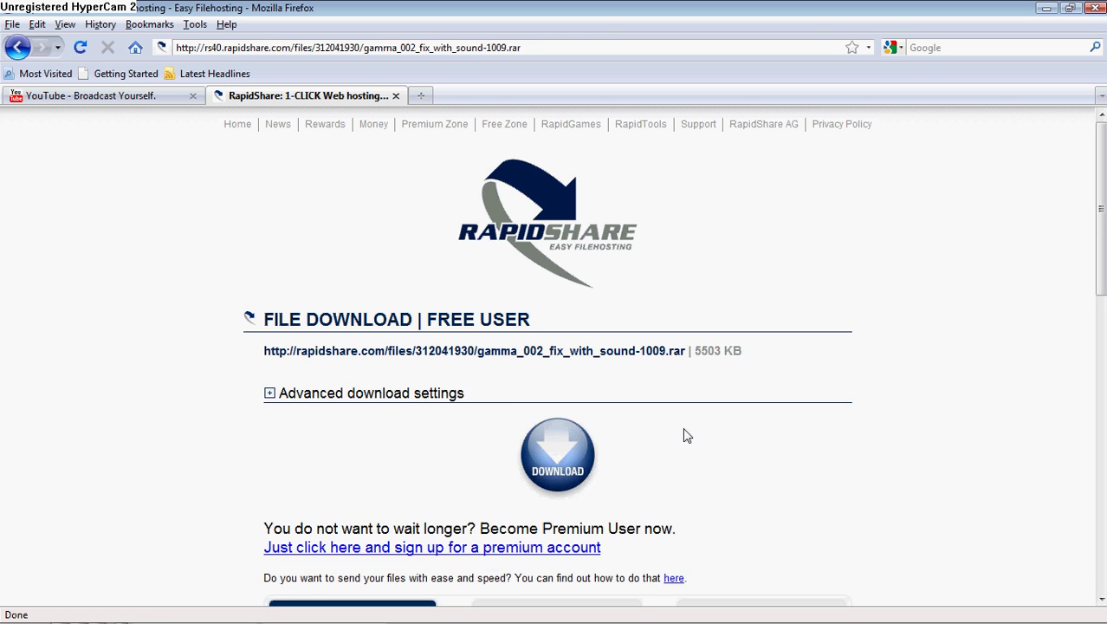
- Start downloading gamma_002_fix_with_sound-1009.rar from RapidShare to the Compressed category, and minimize the progress and browser windows
{"action": "left_click", "coordinate": [552, 453]}
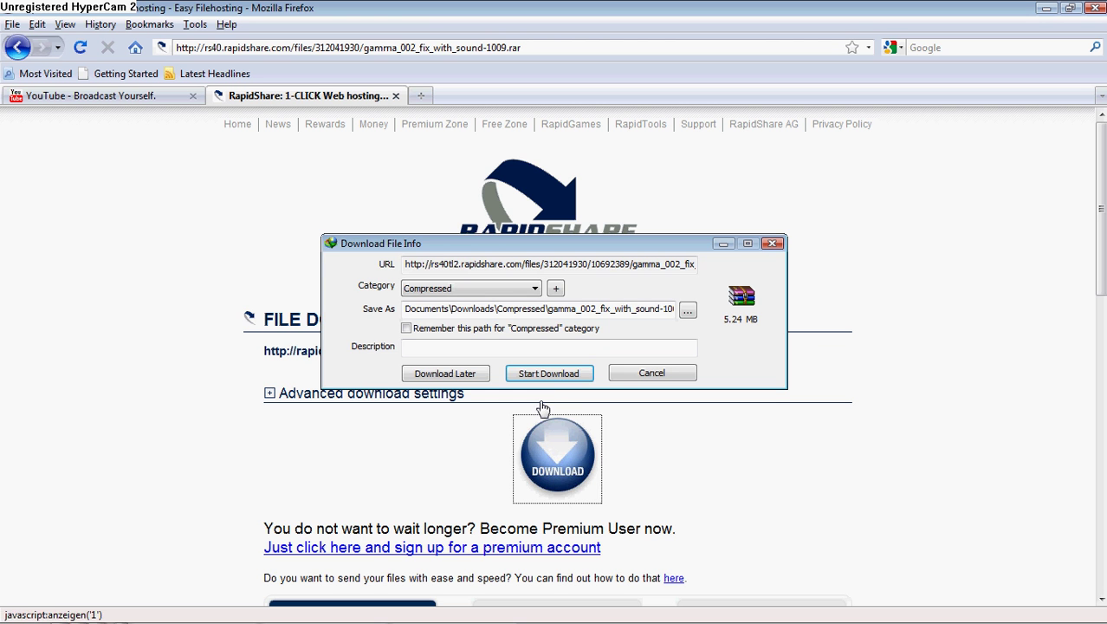
{"action": "left_click", "coordinate": [543, 373]}
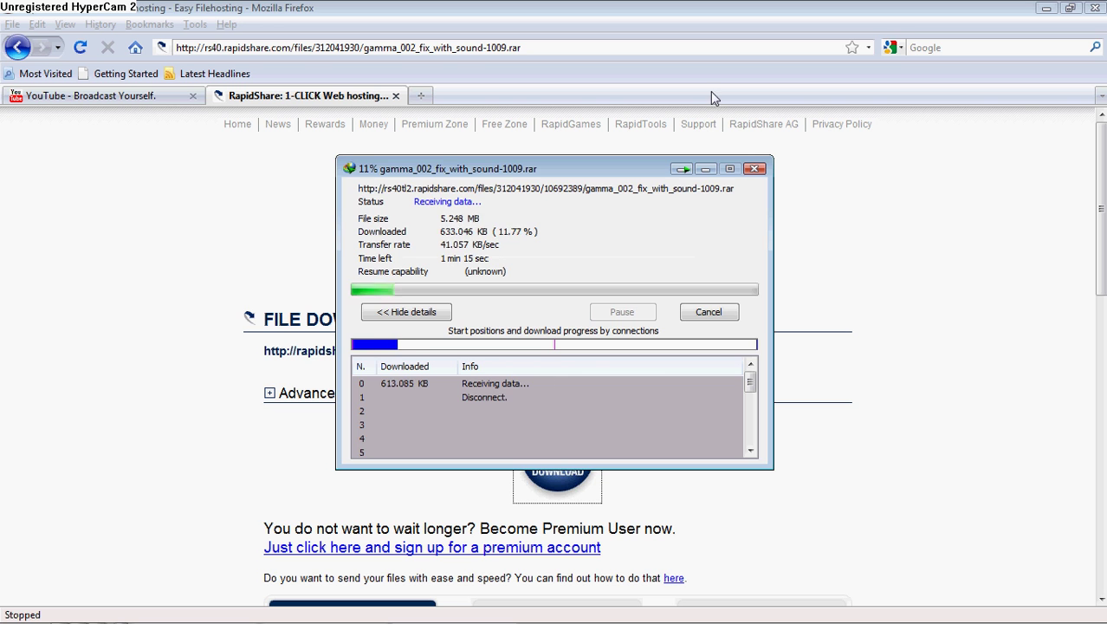
{"action": "left_click", "coordinate": [707, 169]}
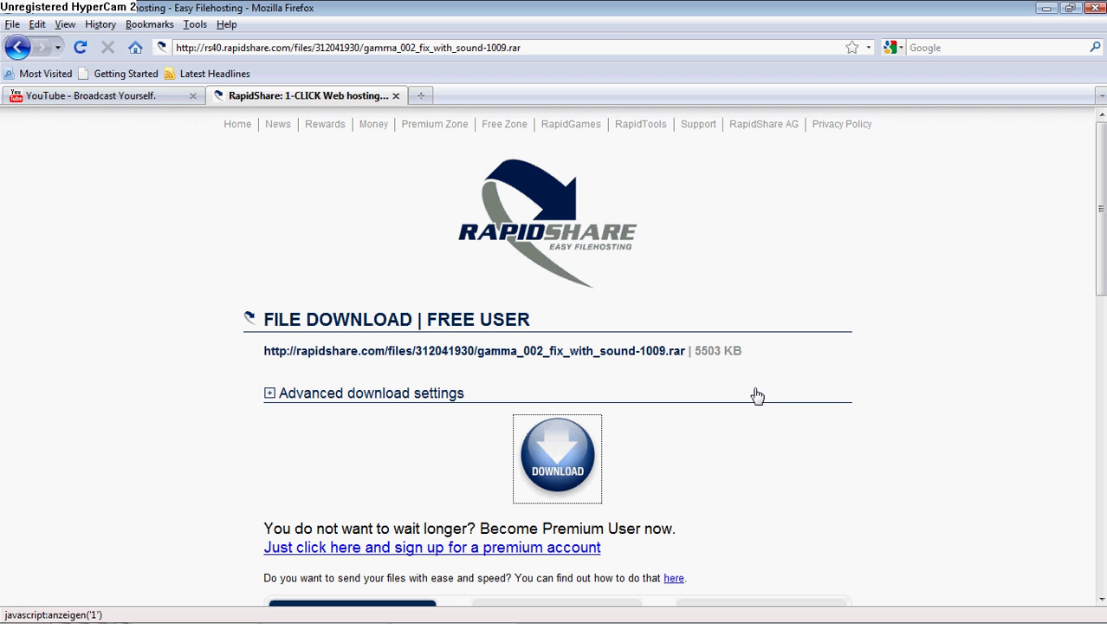
{"action": "left_click", "coordinate": [1047, 13]}
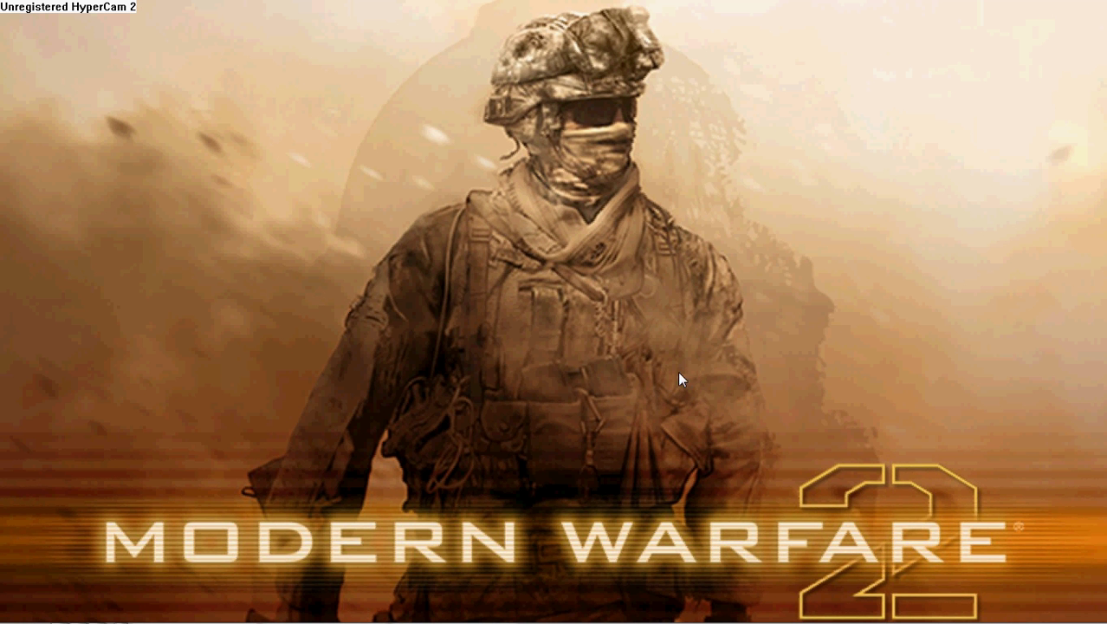
- Restore the download progress window and monitor the archive's download
{"action": "mouse_move", "coordinate": [442, 617]}
{"action": "mouse_move", "coordinate": [732, 623]}
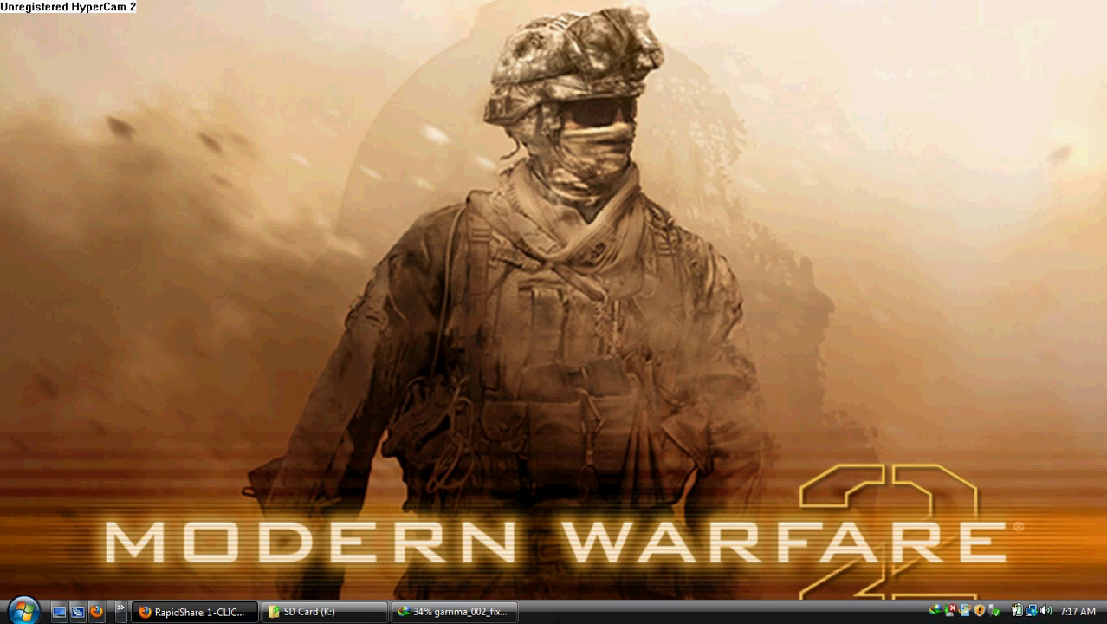
{"action": "left_click", "coordinate": [444, 613]}
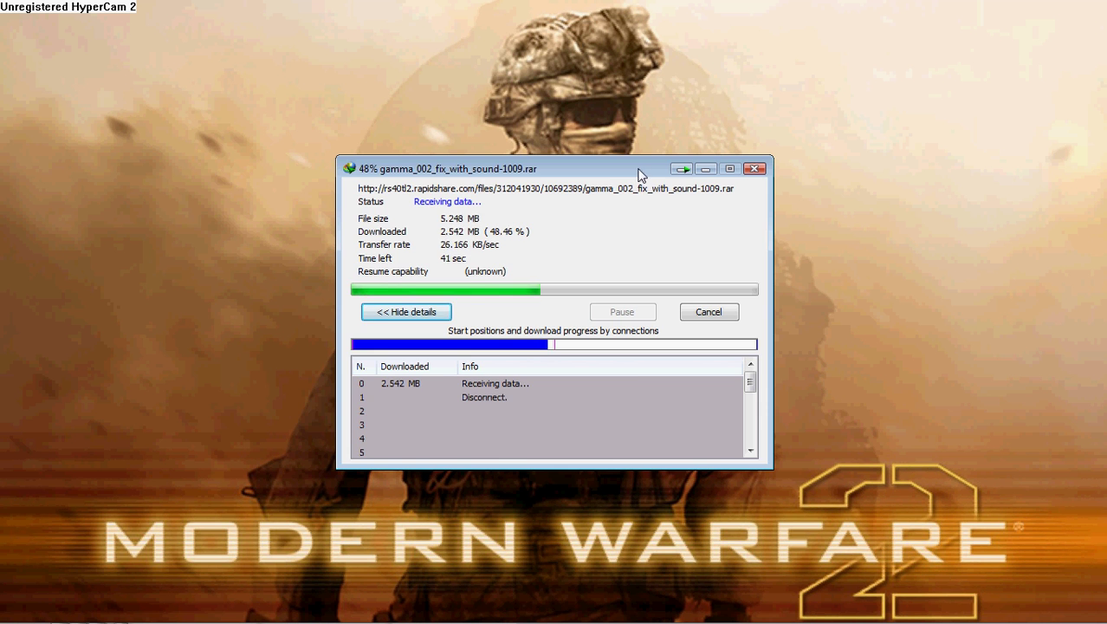
{"action": "left_click_drag", "start_coordinate": [641, 174], "coordinate": [613, 172]}
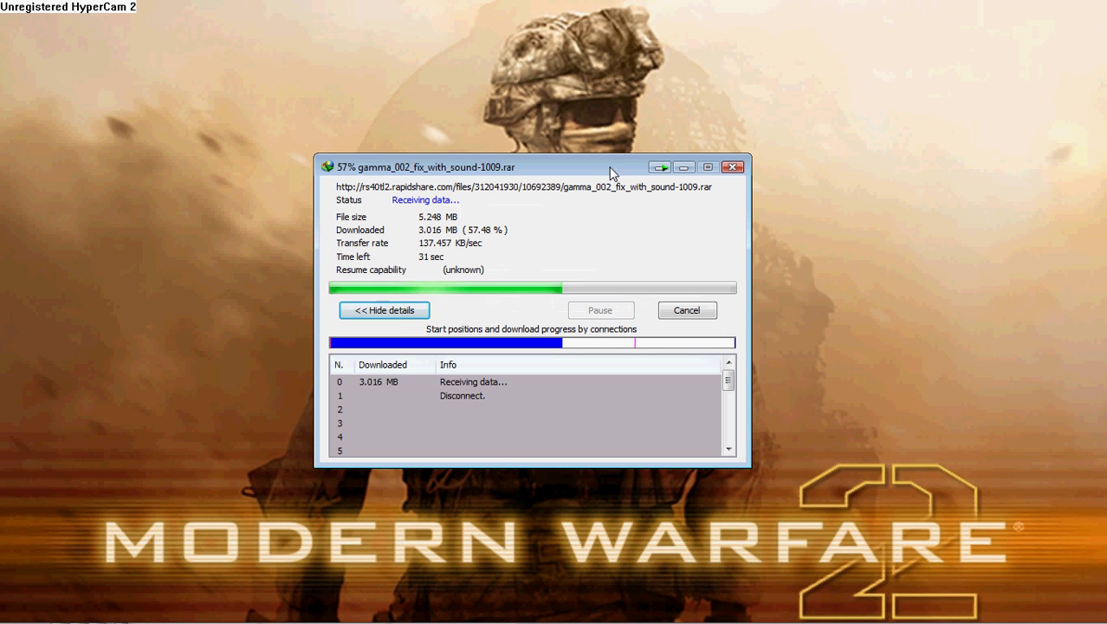
{"action": "mouse_move", "coordinate": [461, 622]}
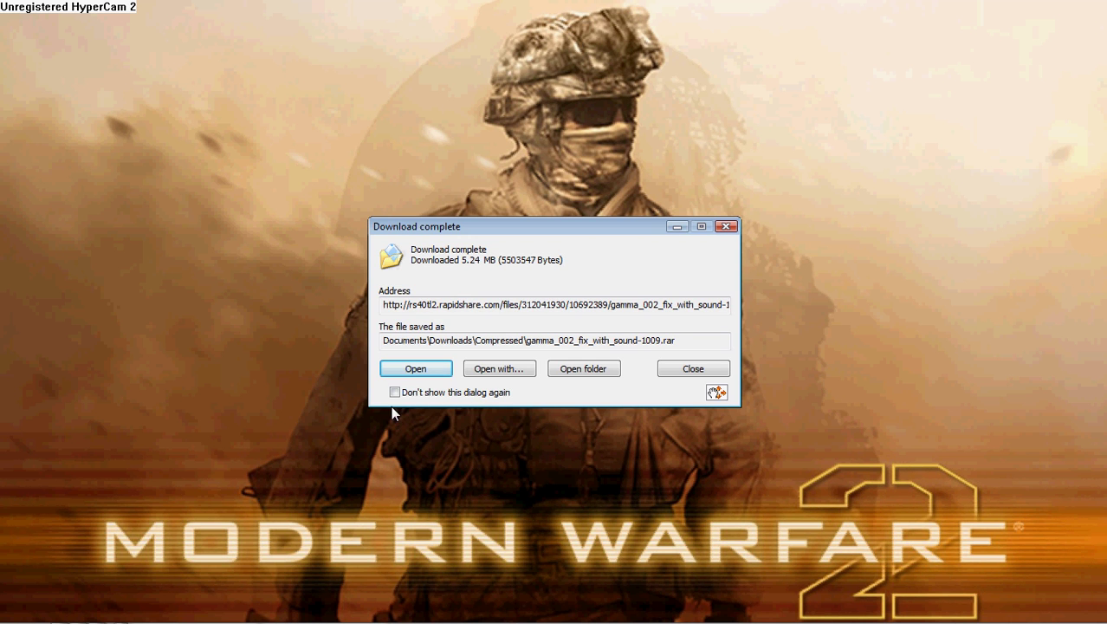
- Open the downloaded archive in WinRAR and widen its Name column to show the full file name
{"action": "left_click", "coordinate": [427, 371]}
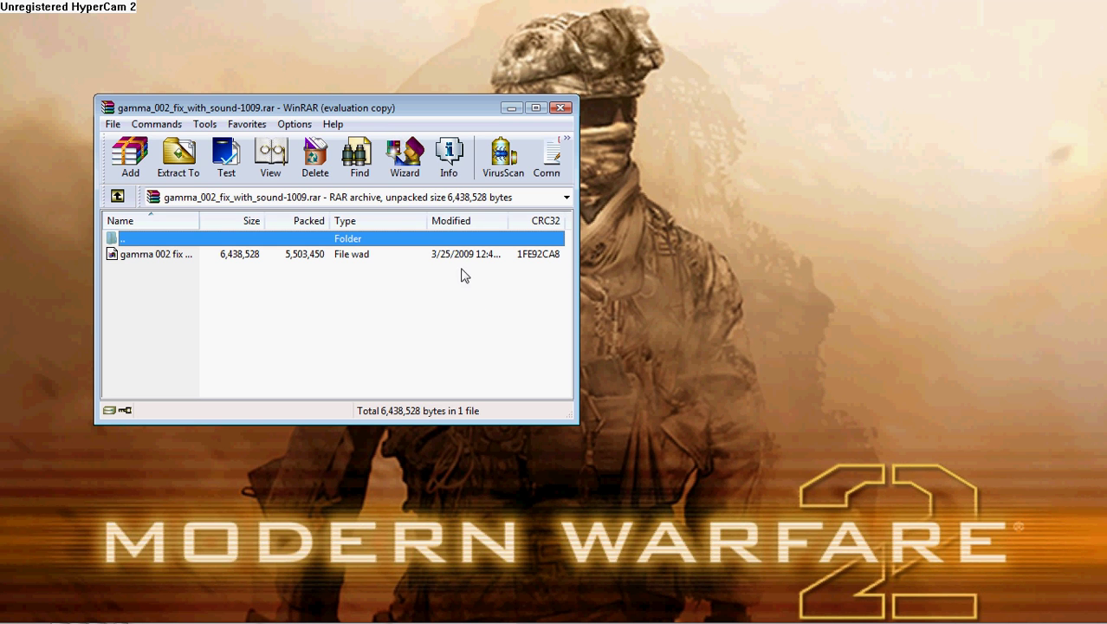
{"action": "left_click_drag", "start_coordinate": [283, 109], "coordinate": [536, 115]}
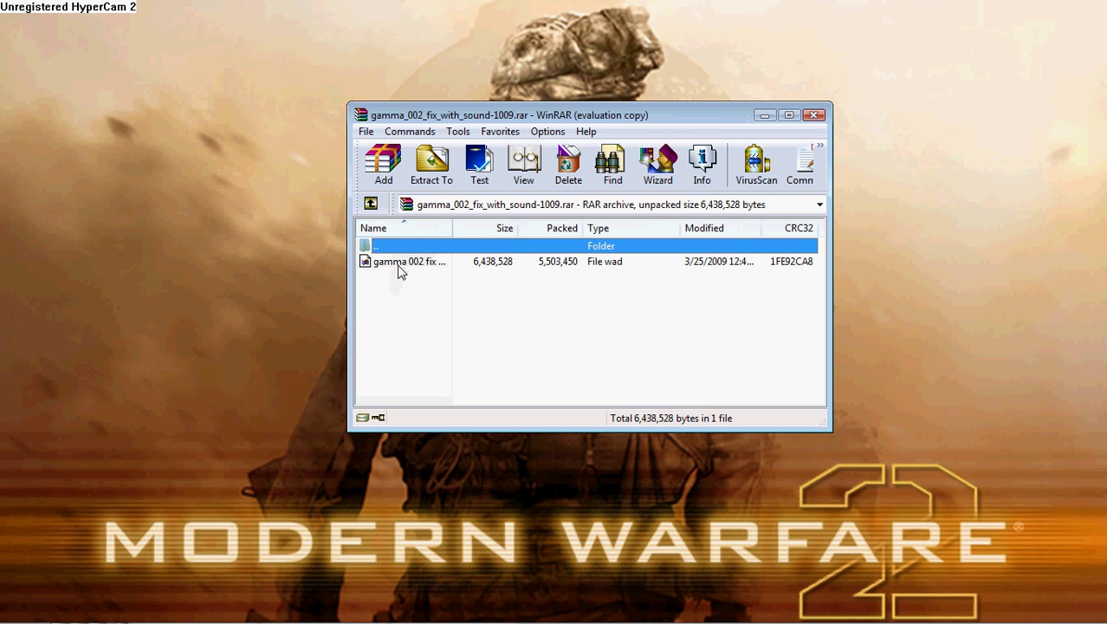
{"action": "left_click_drag", "start_coordinate": [452, 229], "coordinate": [567, 209]}
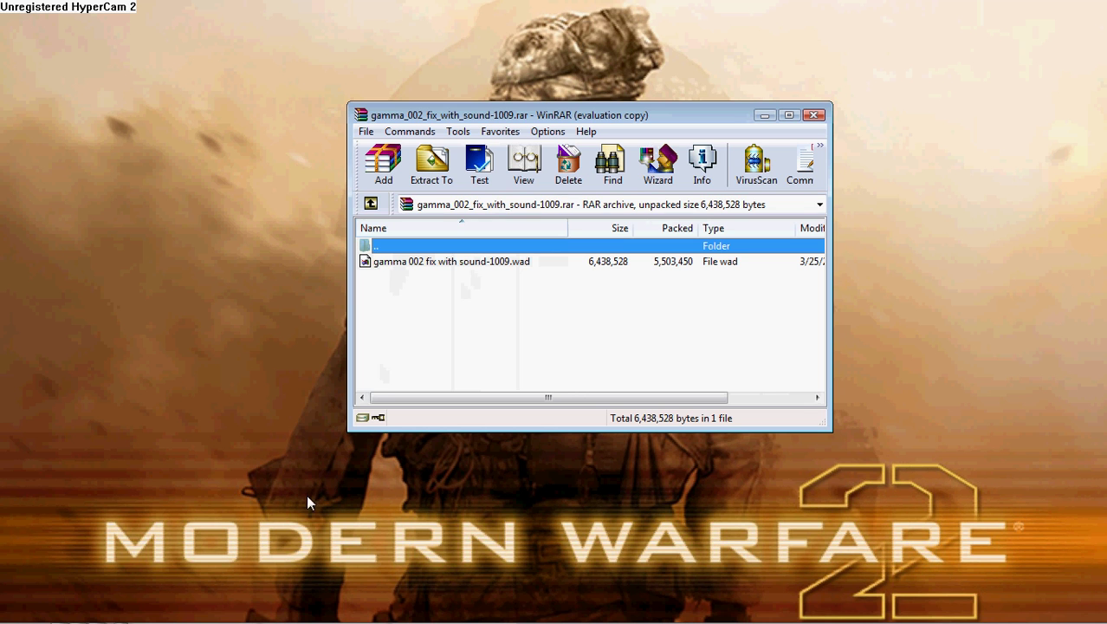
- Switch to the SD Card (K:) window and create a folder named wad in its root
{"action": "left_click", "coordinate": [324, 609]}
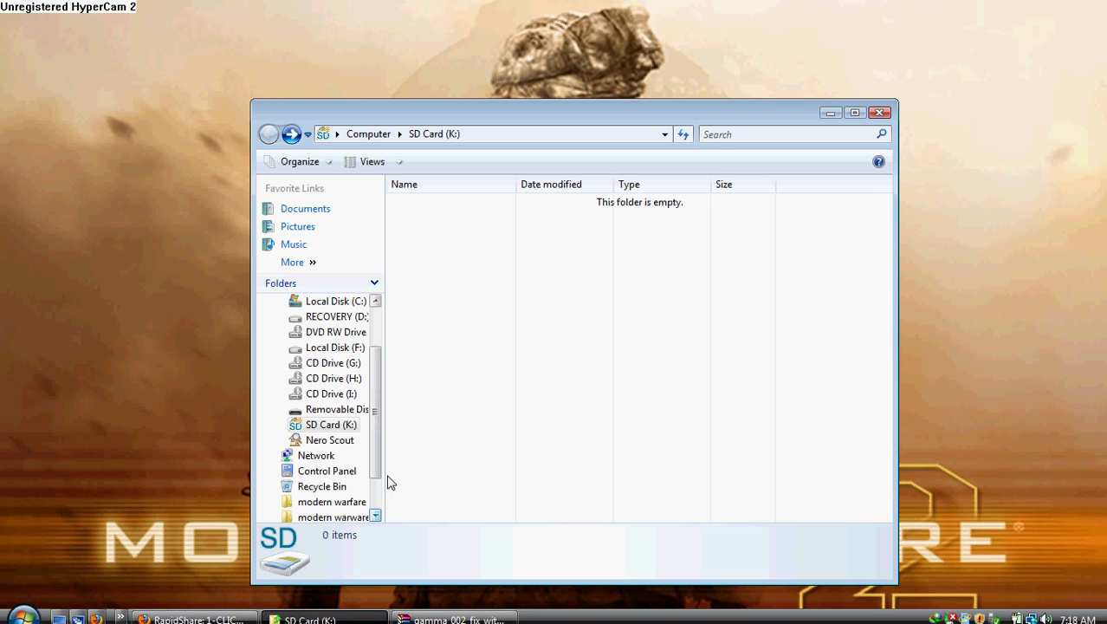
{"action": "right_click", "coordinate": [491, 317]}
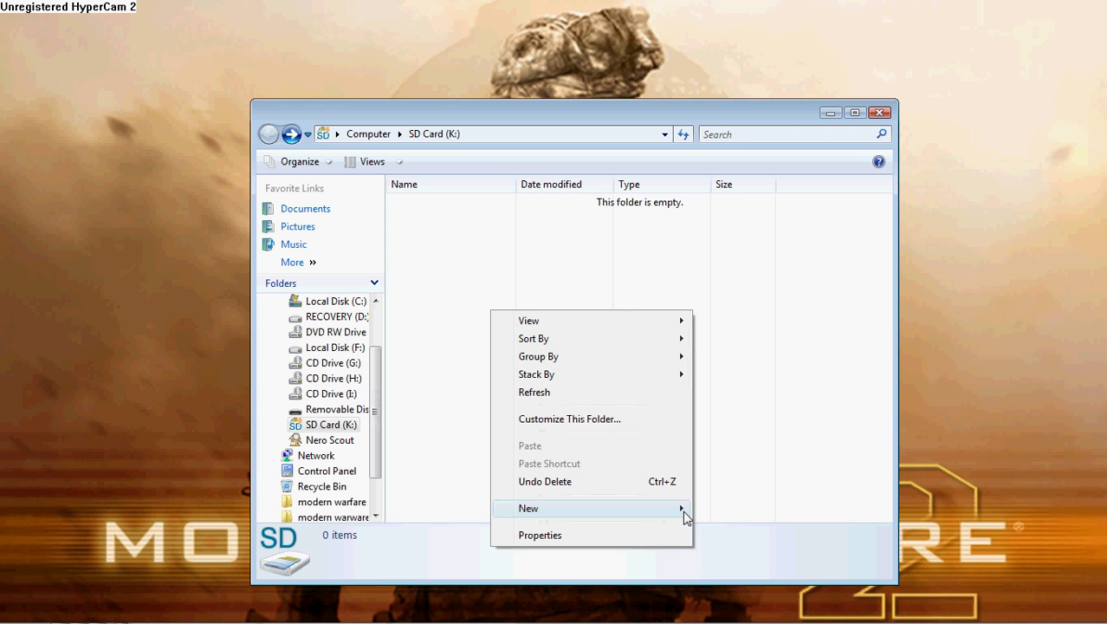
{"action": "mouse_move", "coordinate": [683, 513]}
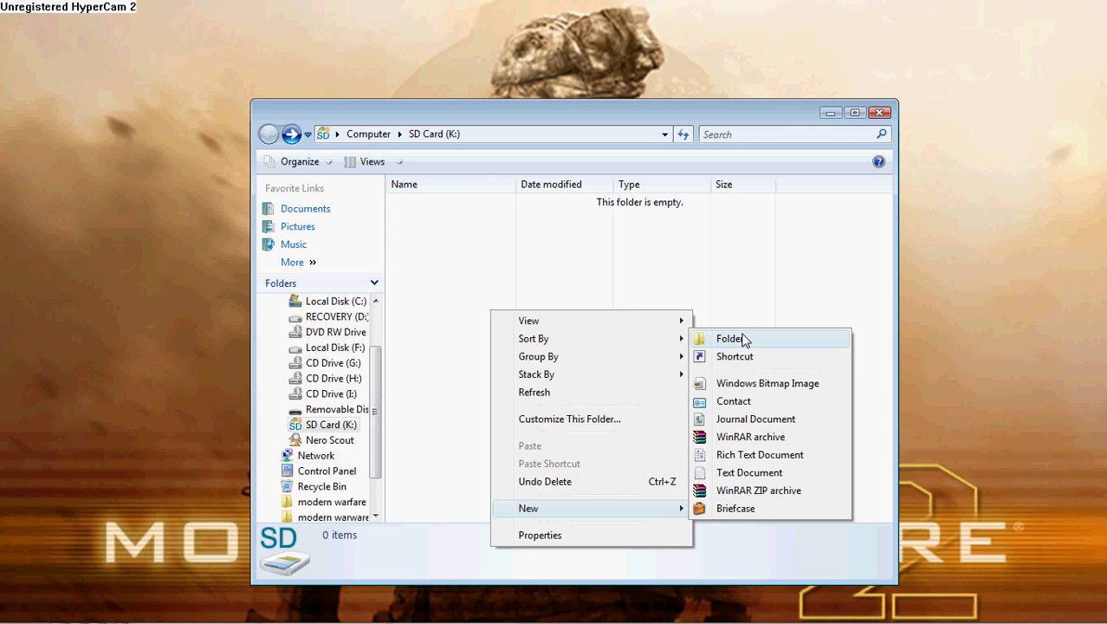
{"action": "left_click", "coordinate": [736, 339]}
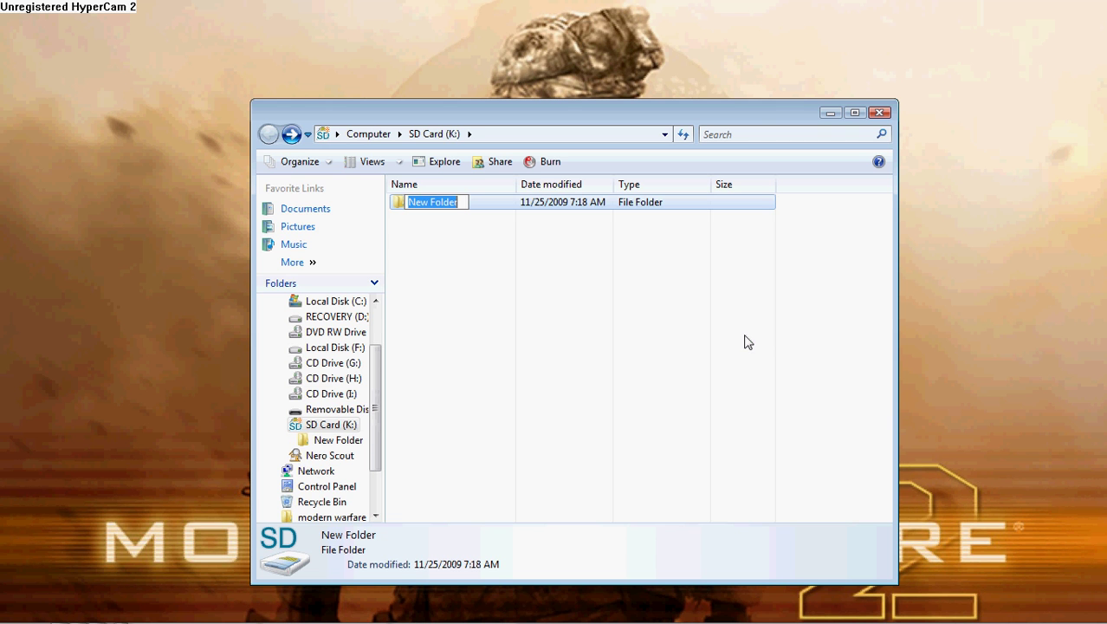
{"action": "left_click", "coordinate": [598, 297]}
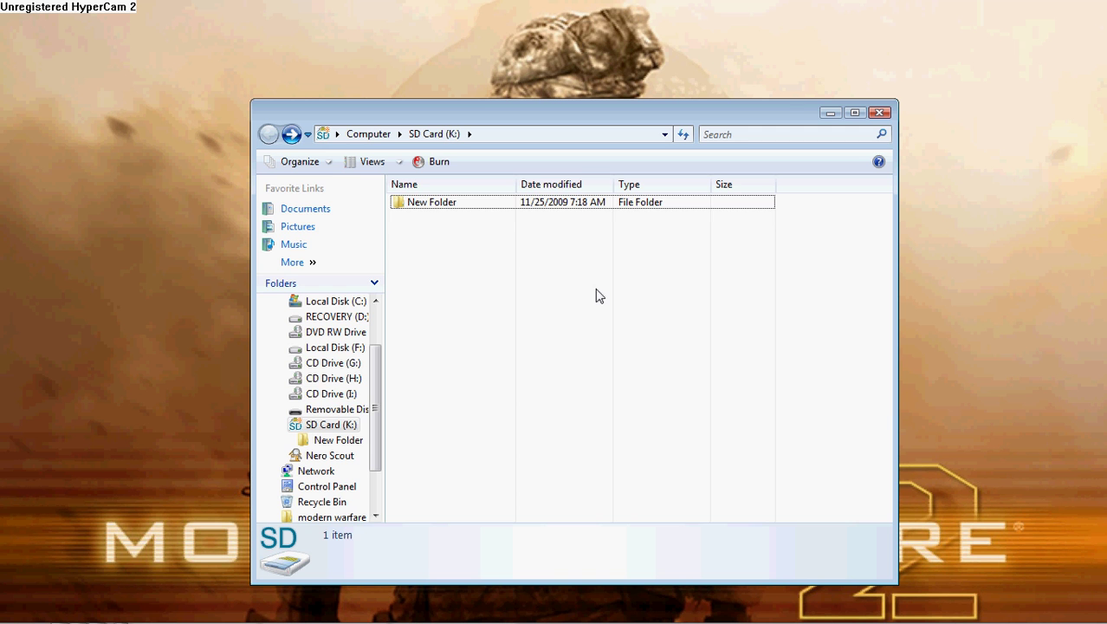
{"action": "right_click", "coordinate": [448, 204]}
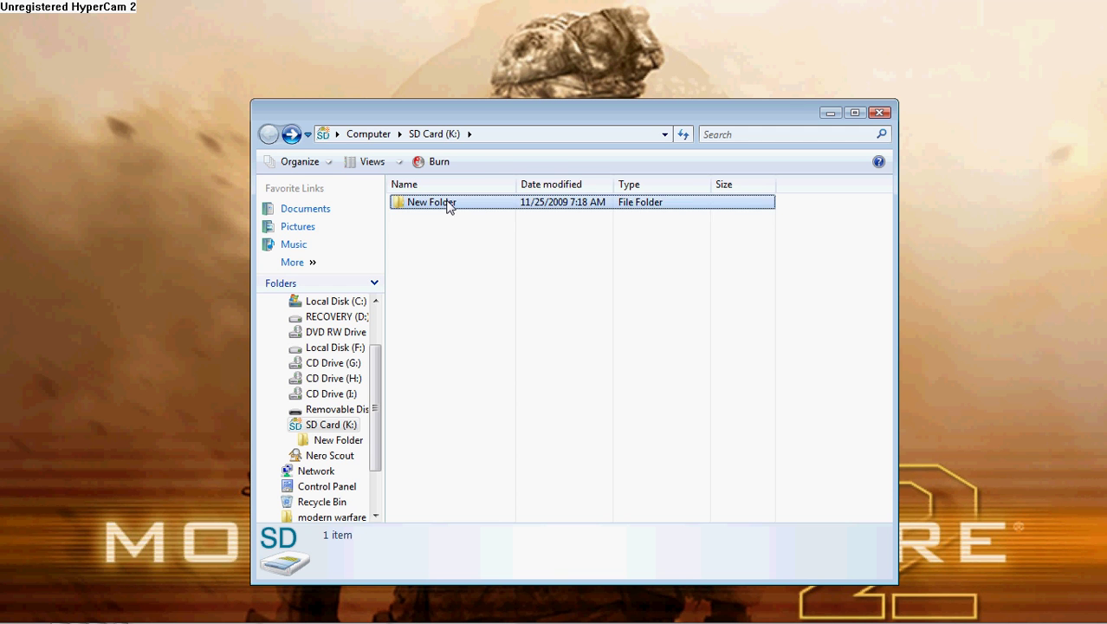
{"action": "left_click", "coordinate": [491, 545]}
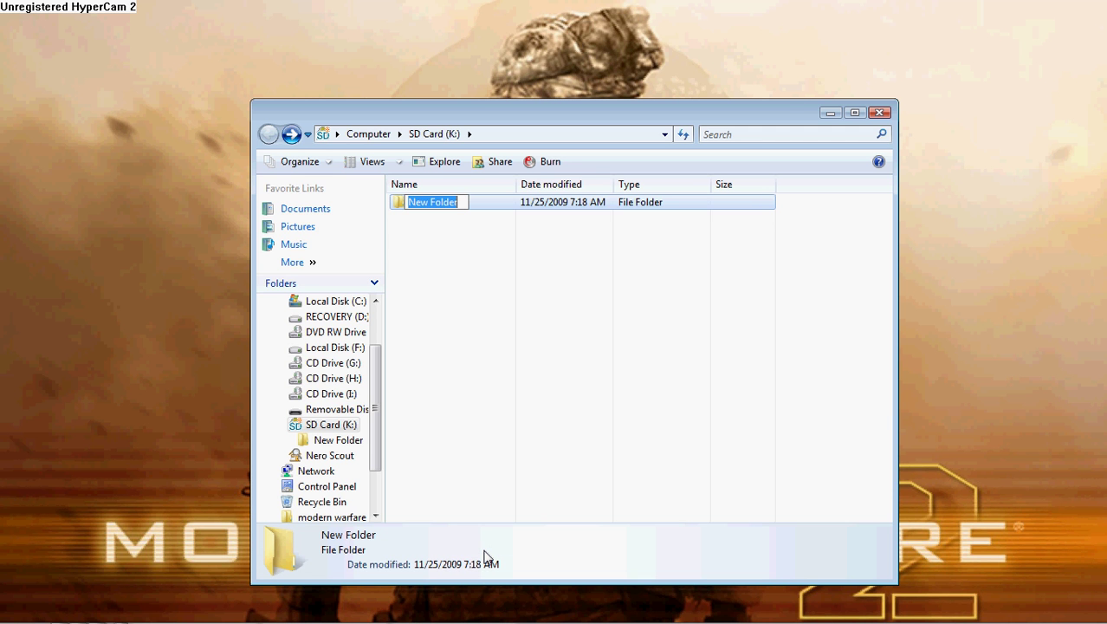
{"action": "type", "text": "wad"}
{"action": "key", "text": "Return"}
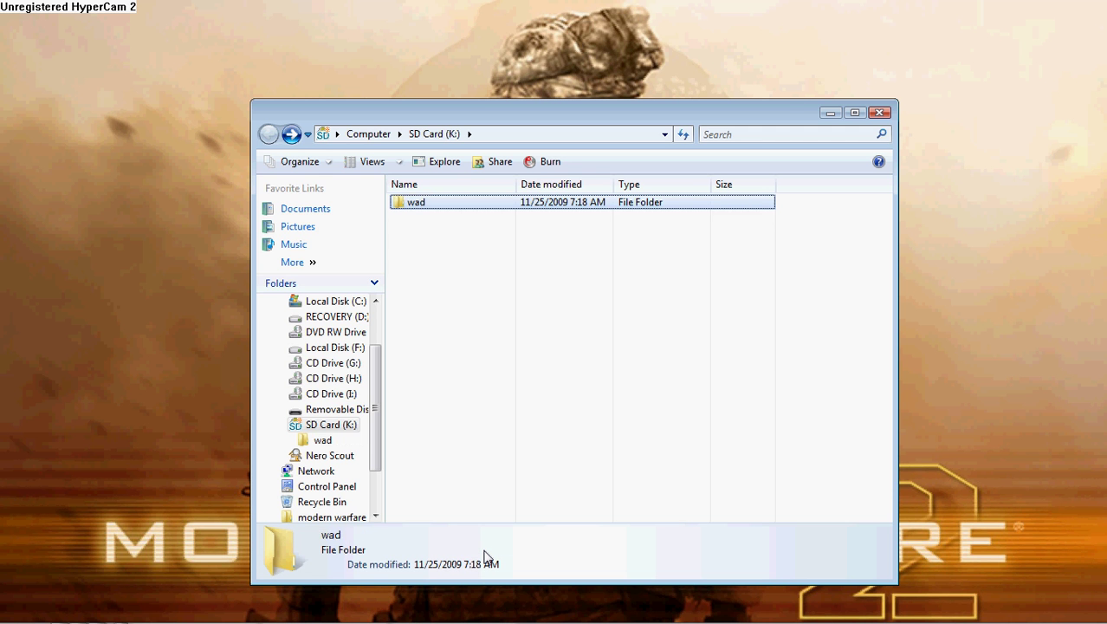
- Create a second folder named apps in the root of the SD card
{"action": "right_click", "coordinate": [512, 464]}
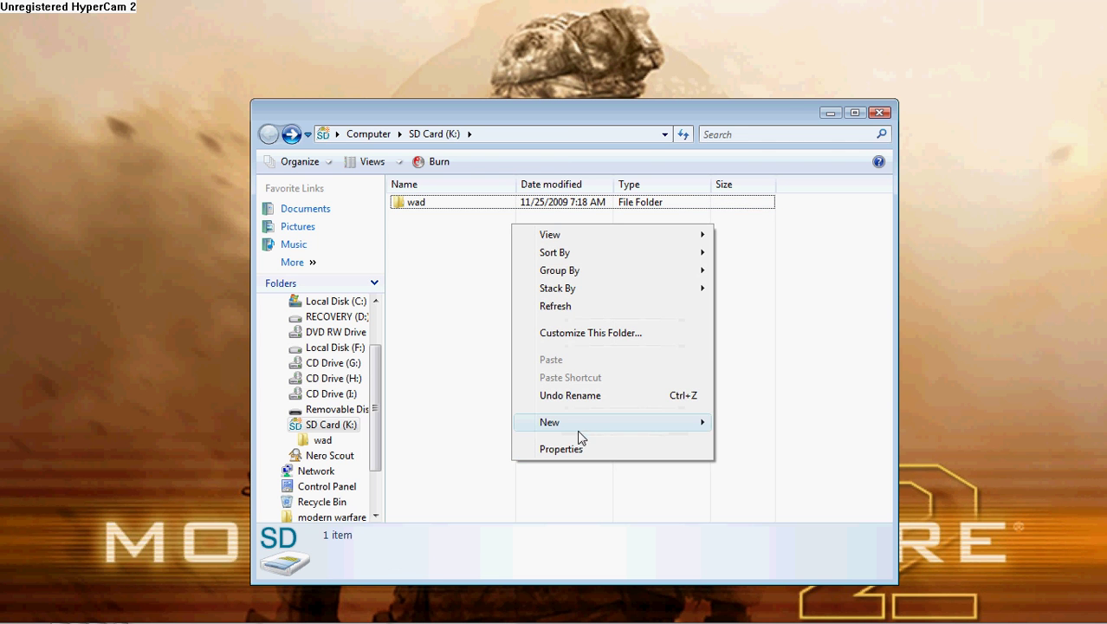
{"action": "mouse_move", "coordinate": [588, 431]}
{"action": "left_click", "coordinate": [717, 425]}
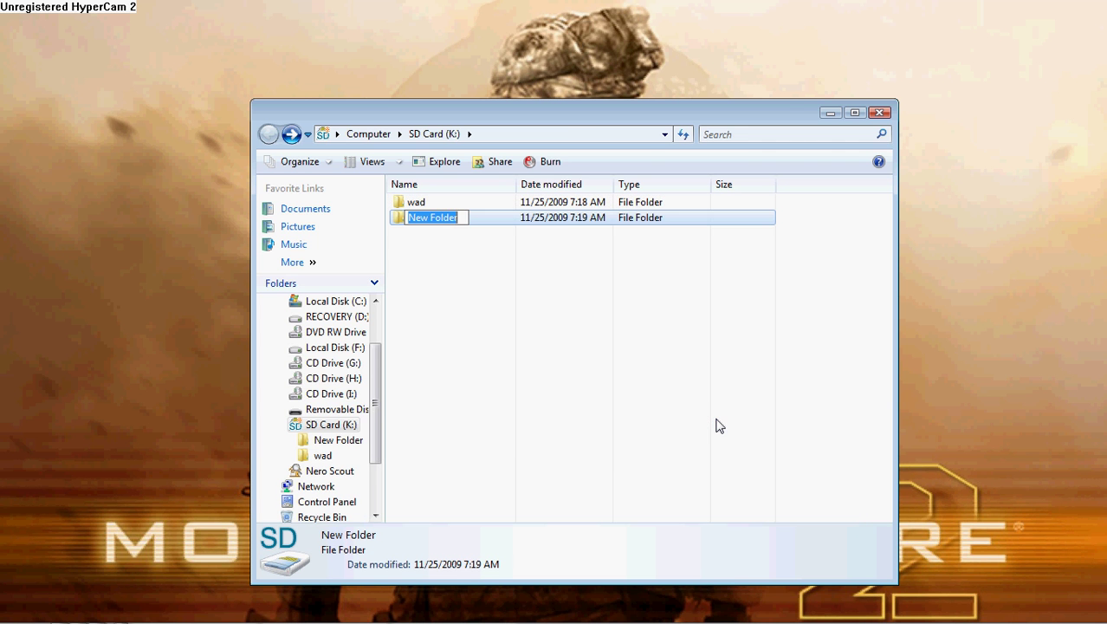
{"action": "type", "text": "apps"}
{"action": "key", "text": "Return"}
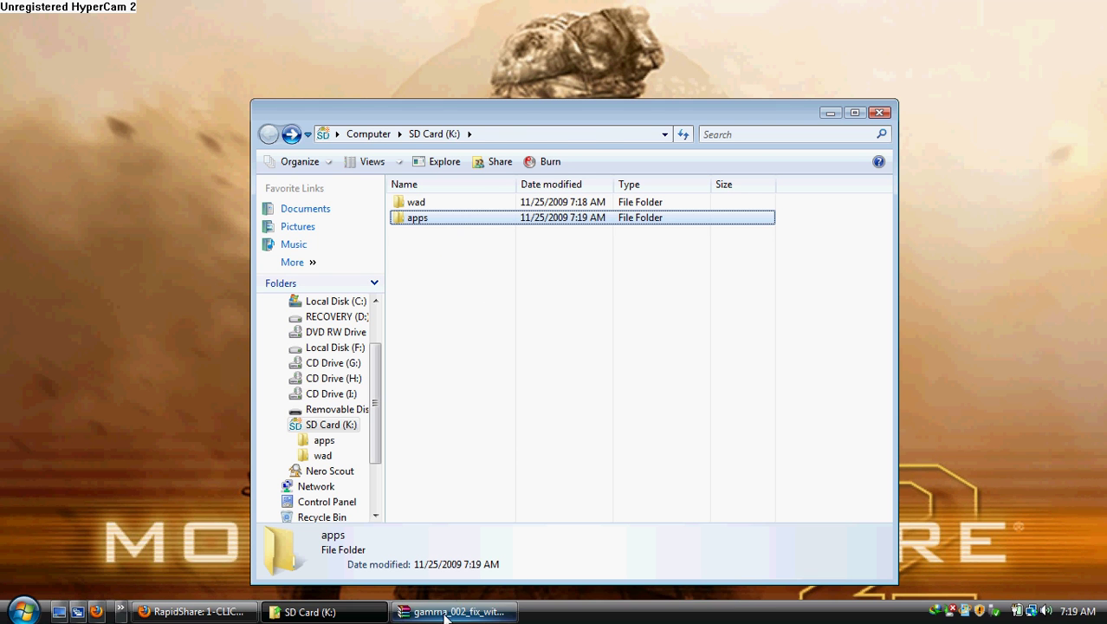
- Extract gamma 002 fix with sound-1009.wad from the archive into the SD card's wad folder, and close WinRAR
{"action": "left_click", "coordinate": [449, 612]}
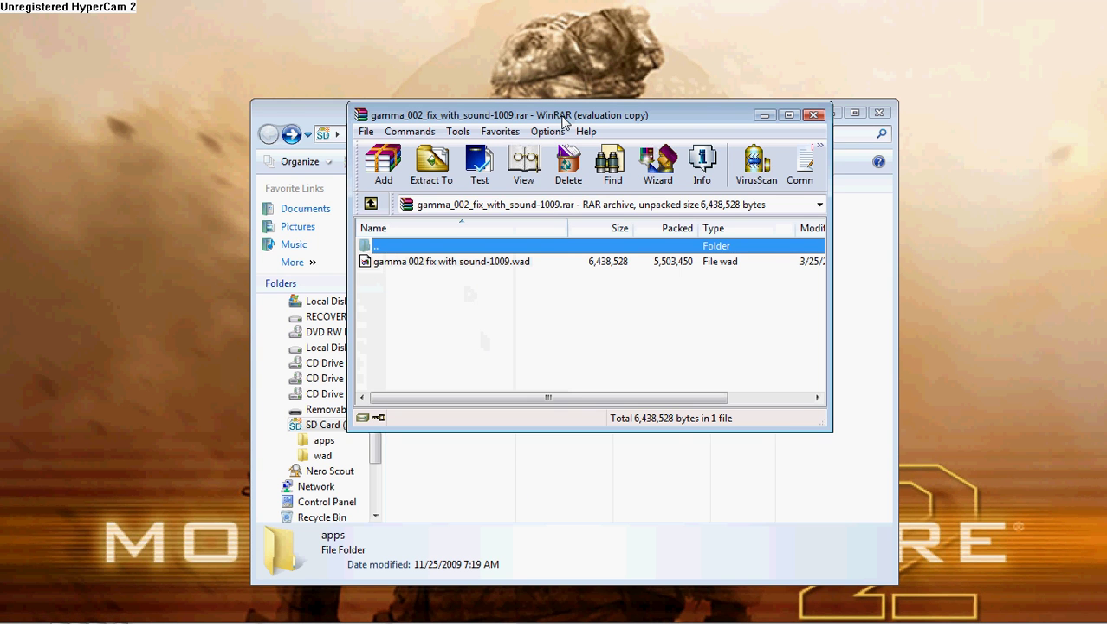
{"action": "left_click_drag", "start_coordinate": [563, 121], "coordinate": [826, 177]}
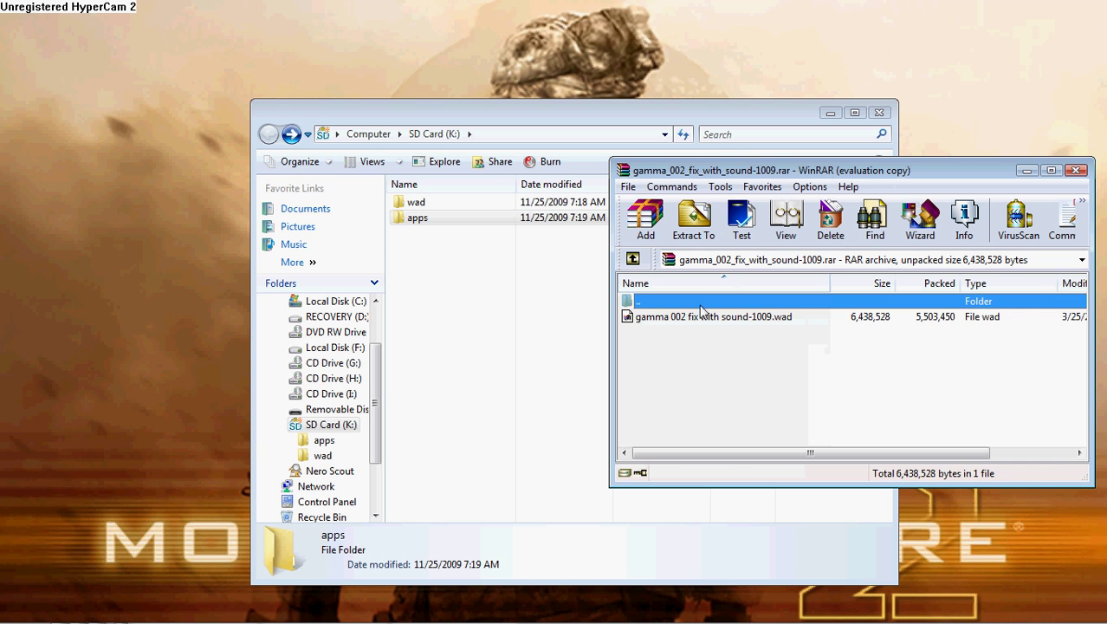
{"action": "left_click_drag", "start_coordinate": [700, 317], "coordinate": [419, 207]}
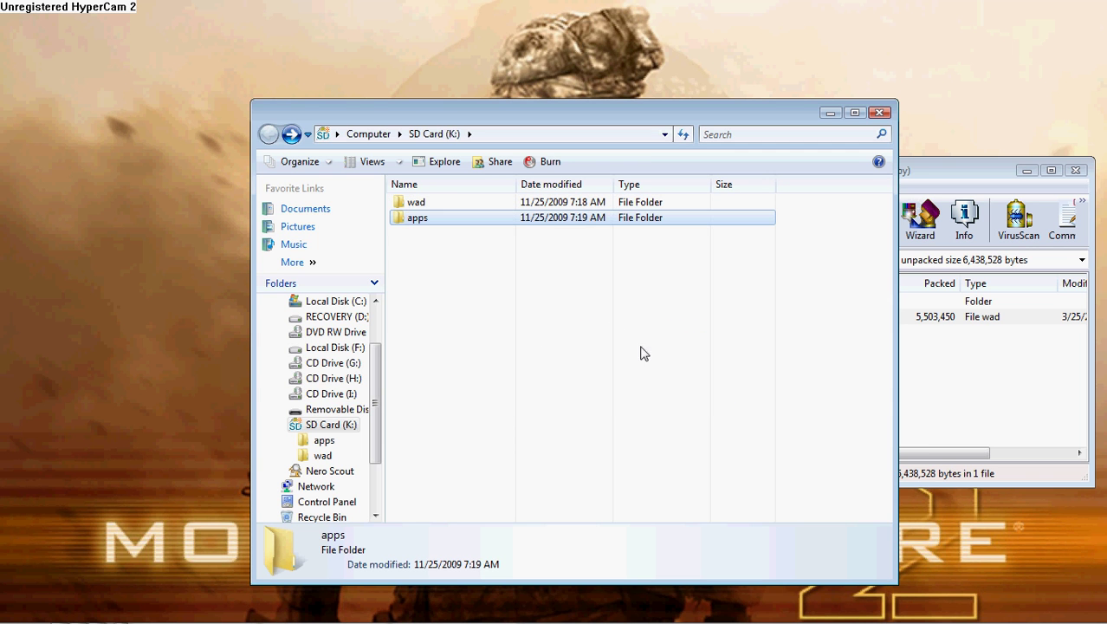
{"action": "left_click", "coordinate": [485, 312]}
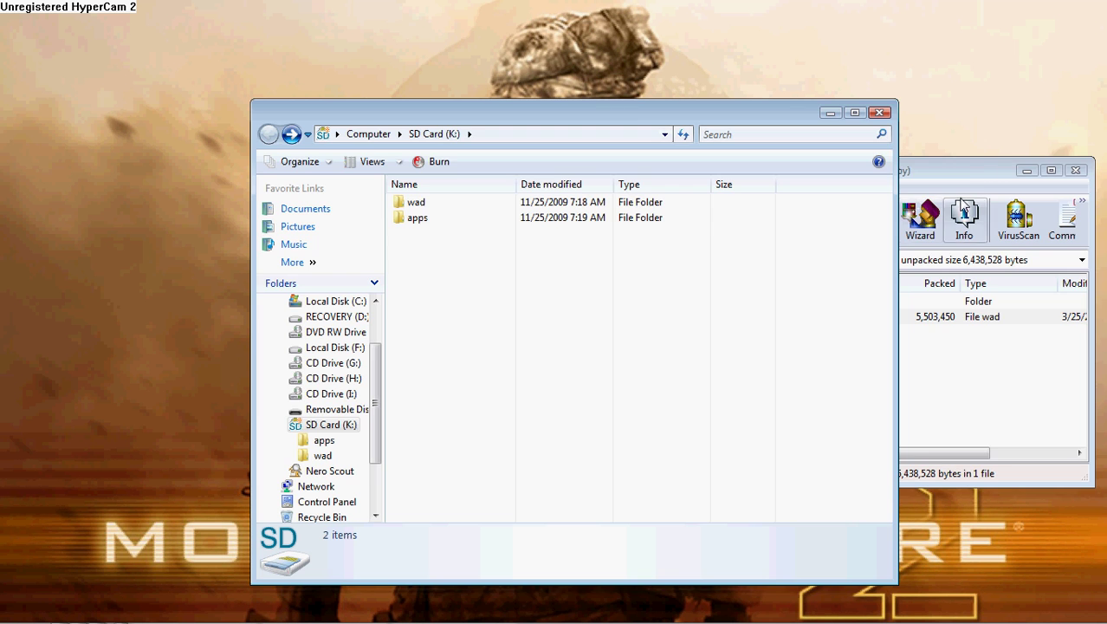
{"action": "left_click", "coordinate": [985, 180]}
{"action": "left_click_drag", "start_coordinate": [983, 174], "coordinate": [655, 171]}
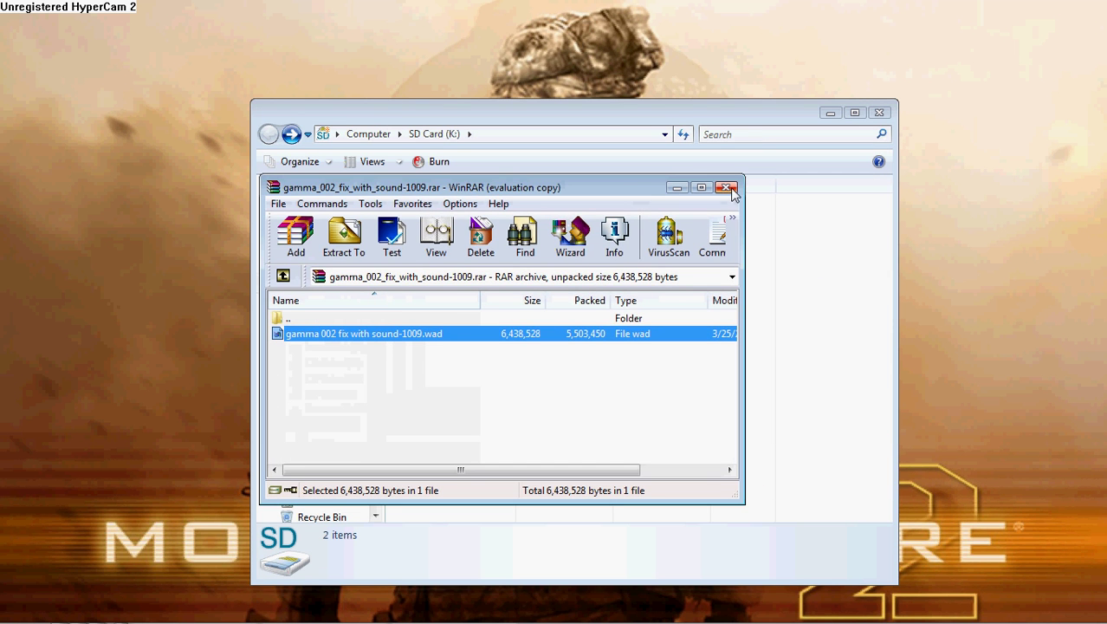
{"action": "left_click", "coordinate": [730, 193]}
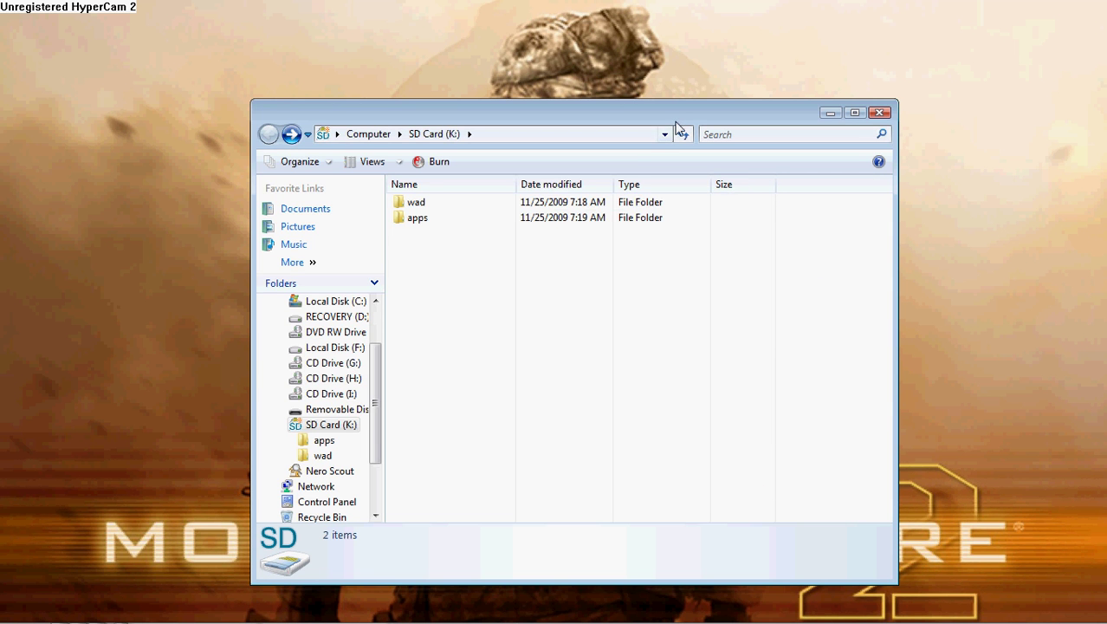
- Minimize the SD card window and close the HyperCam Help window to clear the desktop
{"action": "mouse_move", "coordinate": [681, 126]}
{"action": "left_mouse_down"}
{"action": "mouse_move", "coordinate": [452, 68]}
{"action": "mouse_move", "coordinate": [566, 107]}
{"action": "mouse_move", "coordinate": [664, 114]}
{"action": "left_mouse_up"}
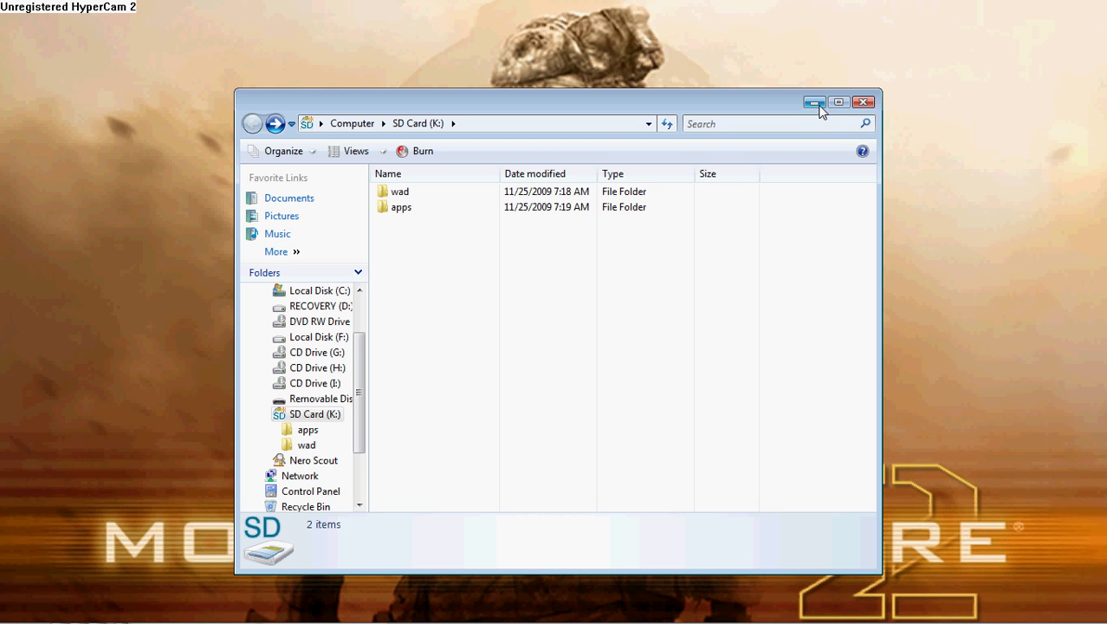
{"action": "left_click_drag", "start_coordinate": [783, 108], "coordinate": [747, 121]}
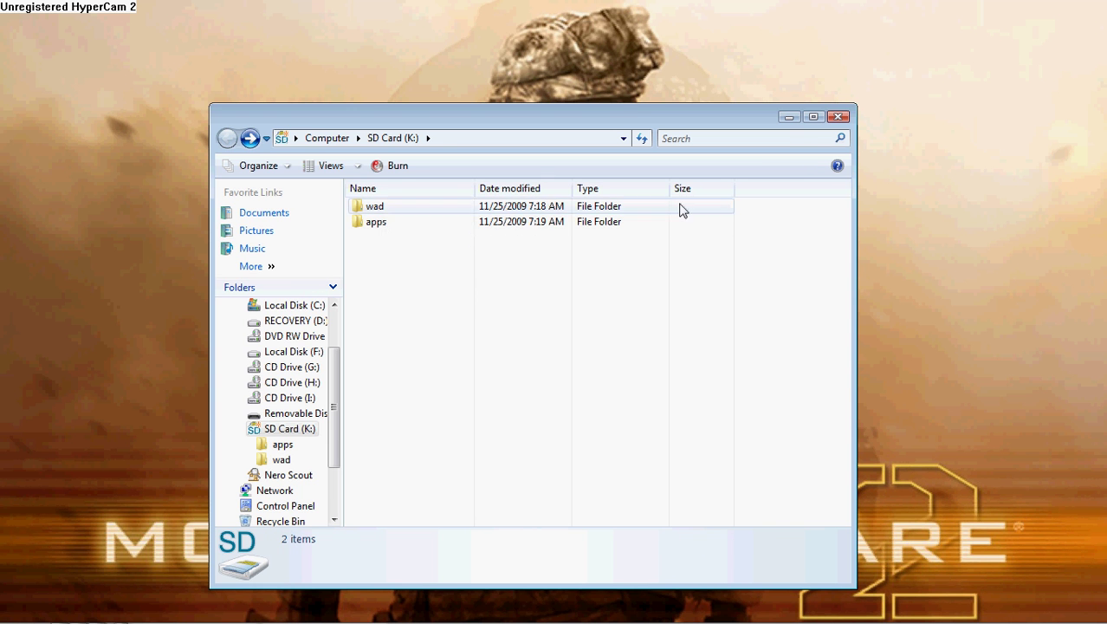
{"action": "left_click", "coordinate": [789, 117]}
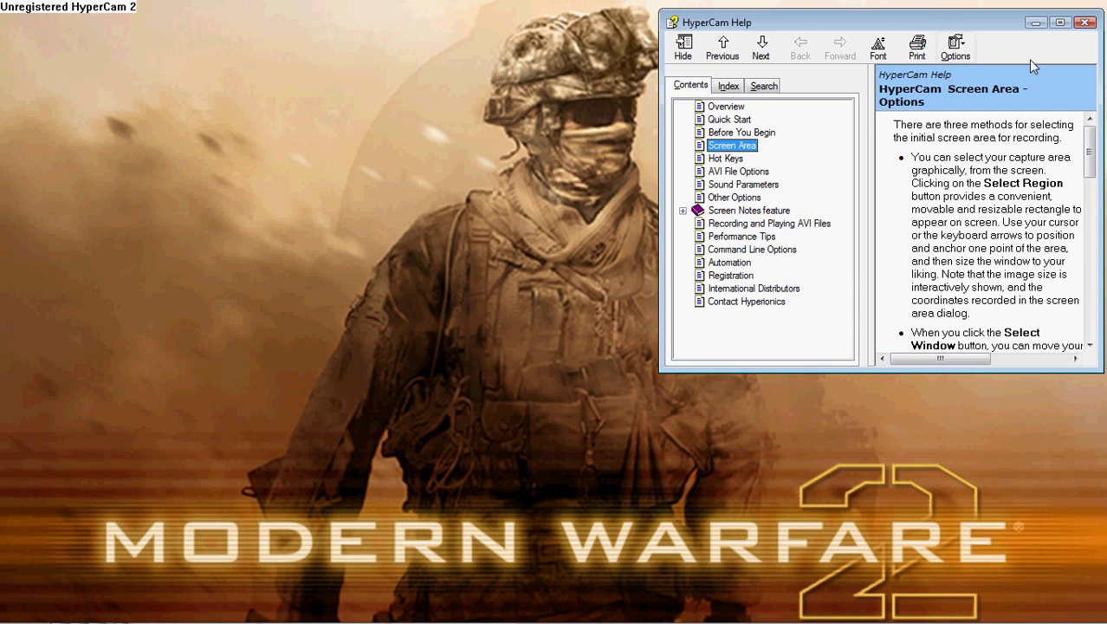
{"action": "left_click", "coordinate": [1086, 23]}
{"action": "mouse_move", "coordinate": [685, 620]}
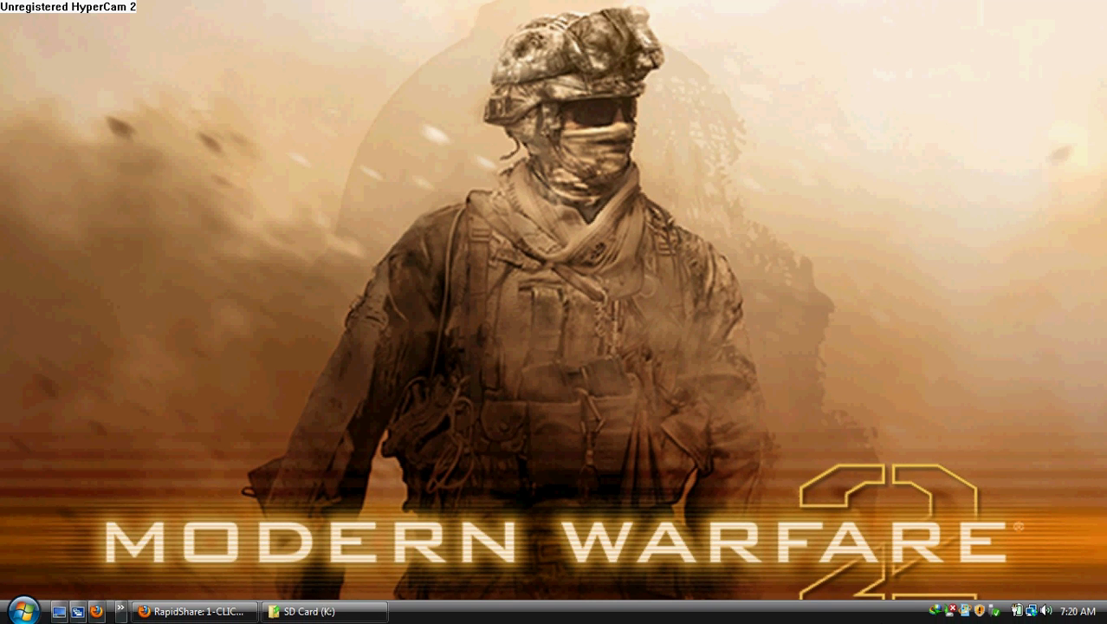